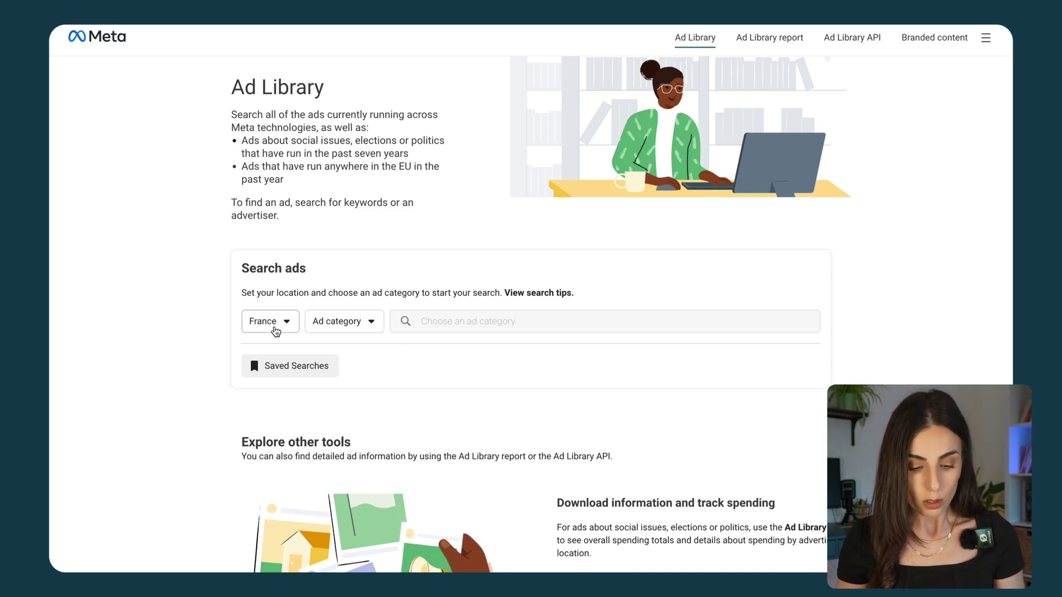
Search for the advertiser Olipop with the country set to All and the ad category set to All ads.
click(276, 330)
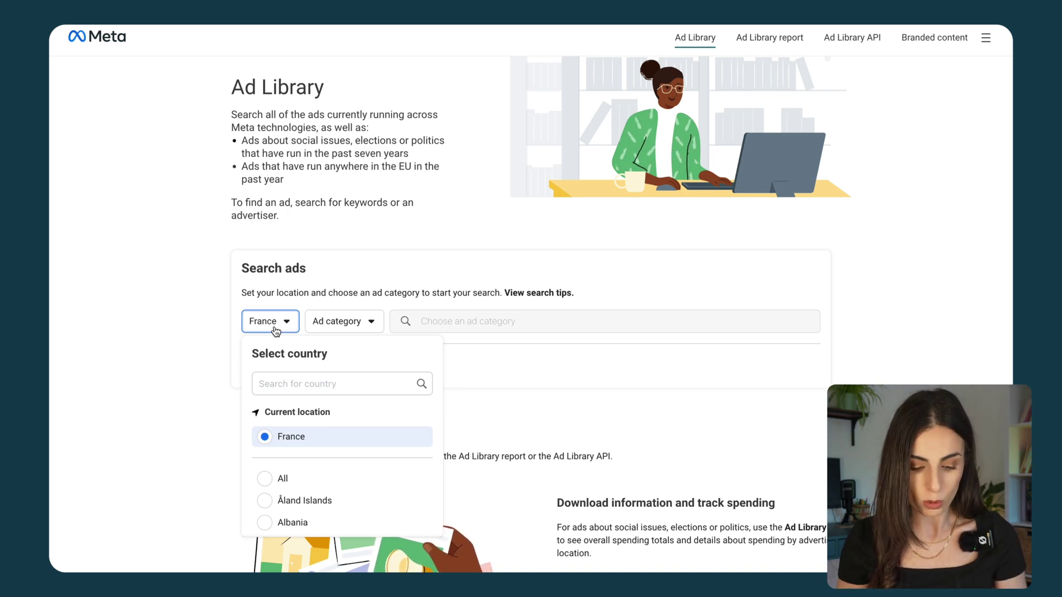
click(285, 479)
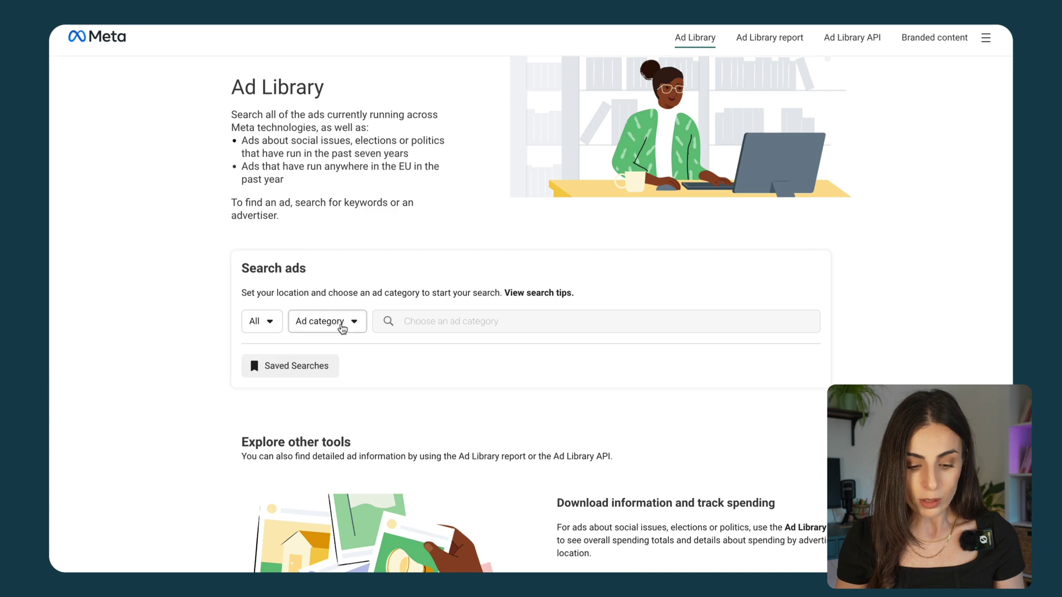
click(342, 325)
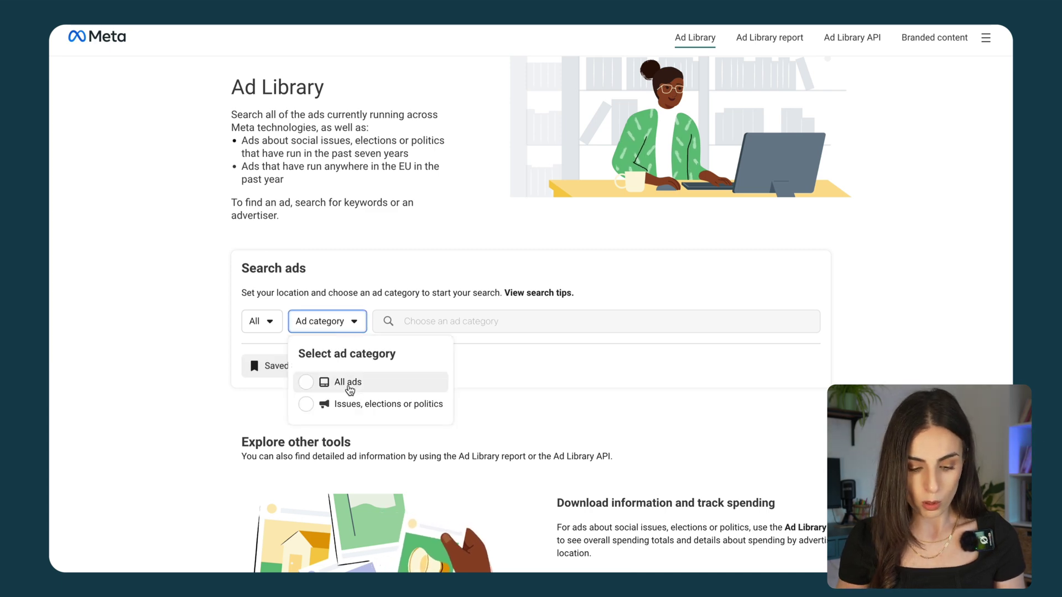
click(350, 389)
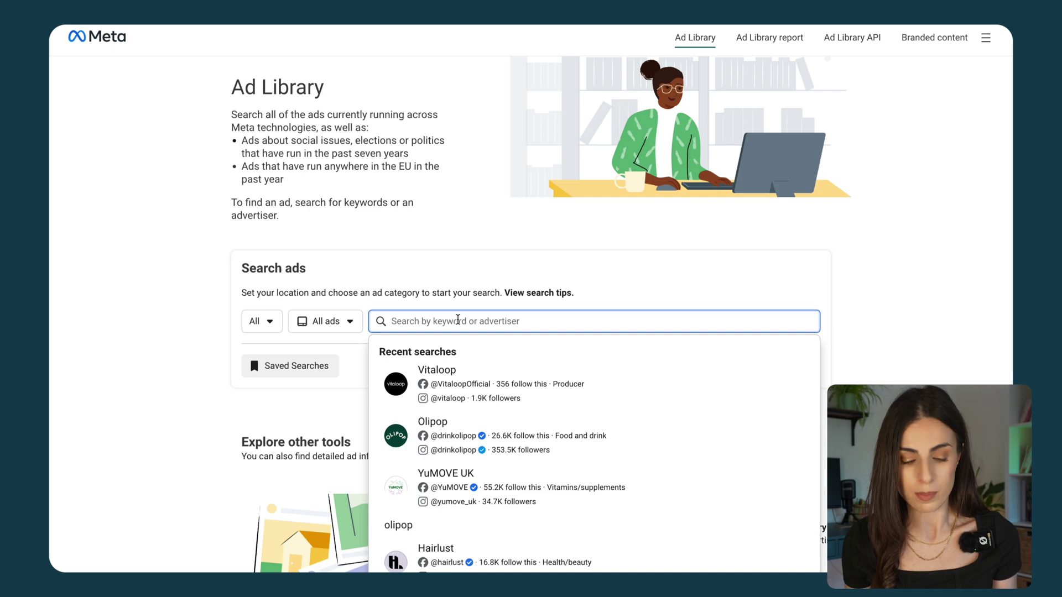
text(oli)
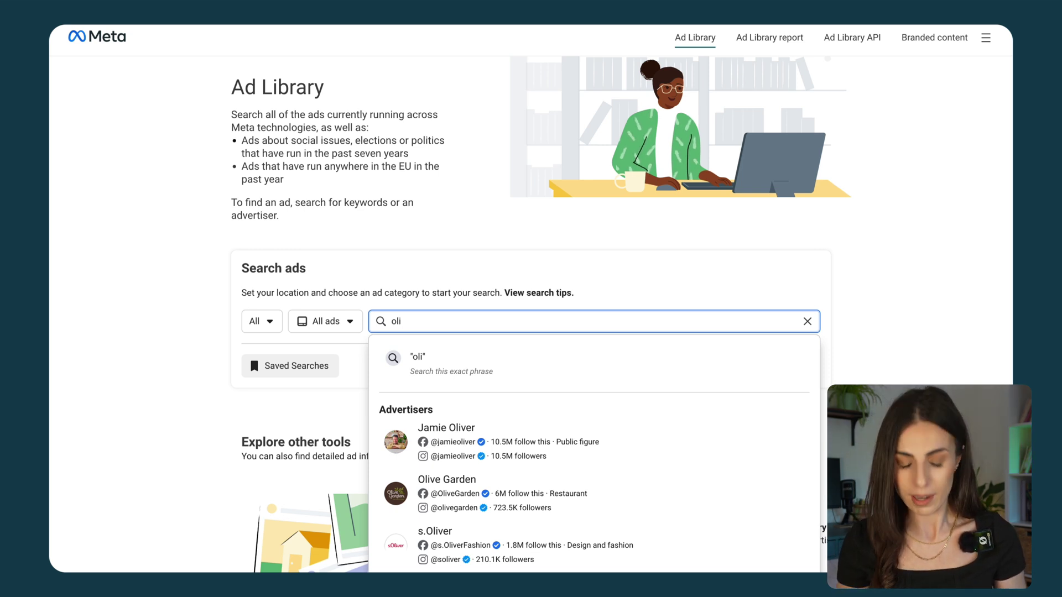
text(pop)
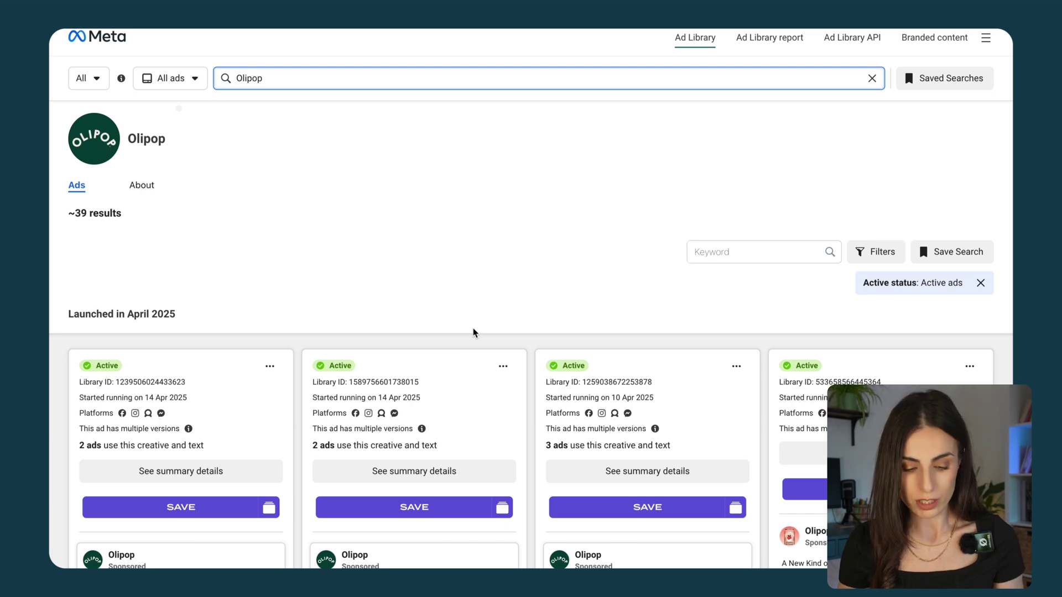
Examine the start dates and creatives of Olipop's first active ads, and check which filter options are available.
scroll(448, 370, down, 4)
scroll(467, 251, up, 1)
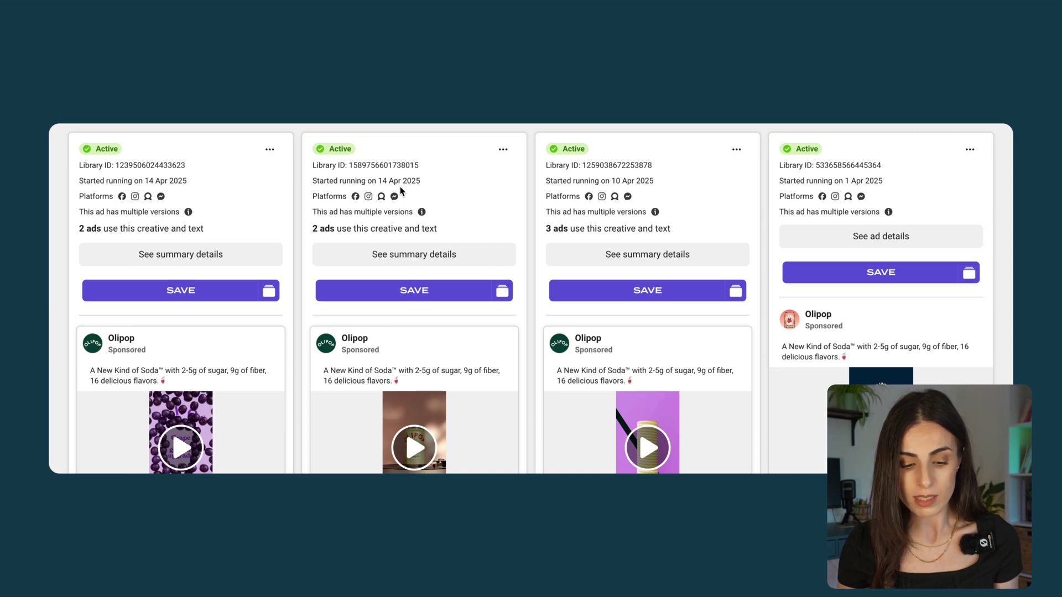
scroll(401, 191, down, 1)
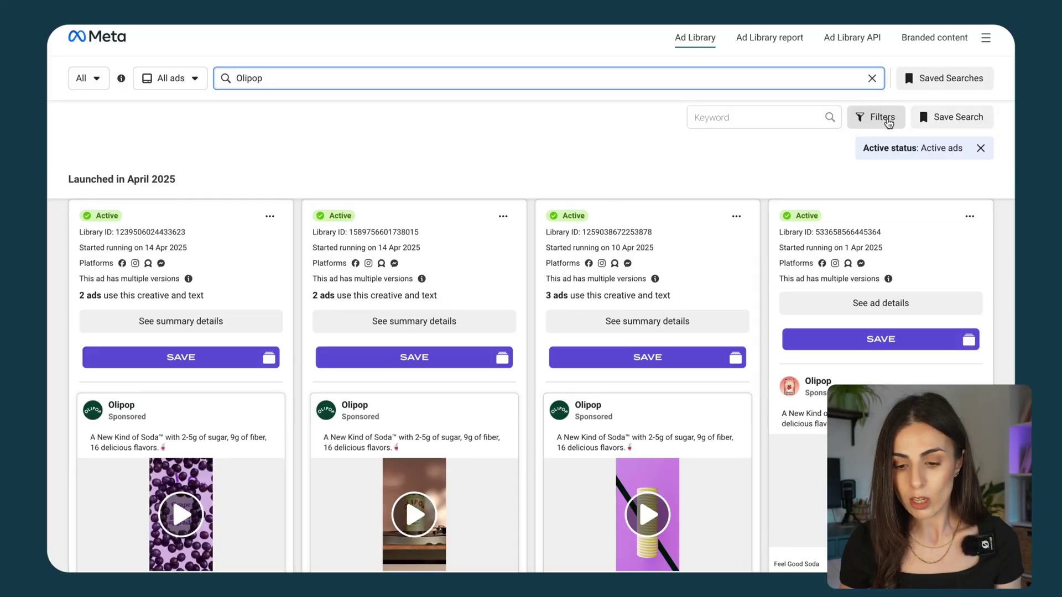
click(875, 120)
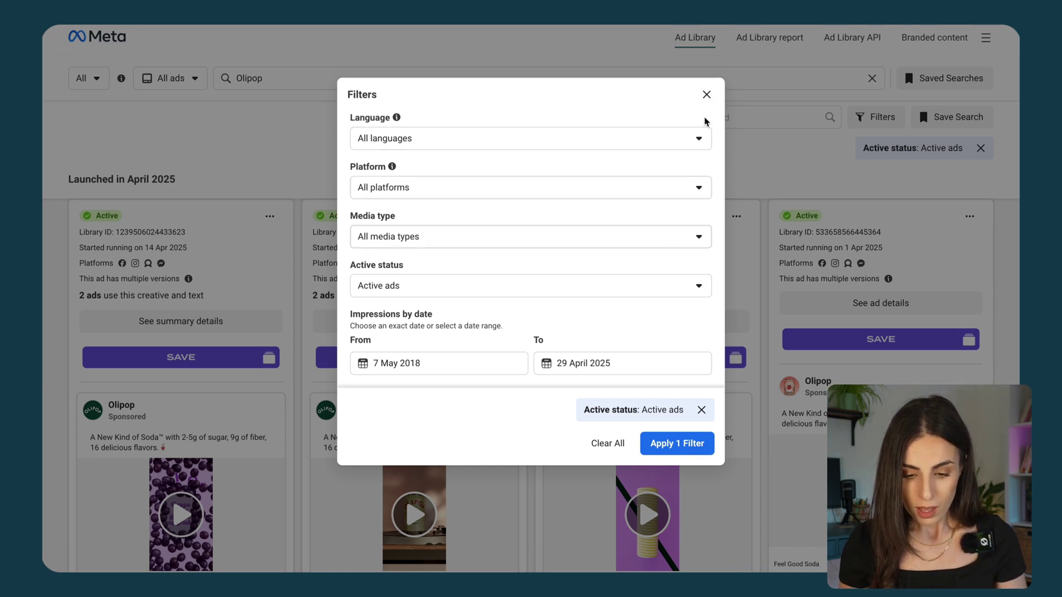
click(707, 94)
Browse the rest of Olipop's active ads down to the end of the list, comparing their creatives and copy.
scroll(626, 346, down, 8)
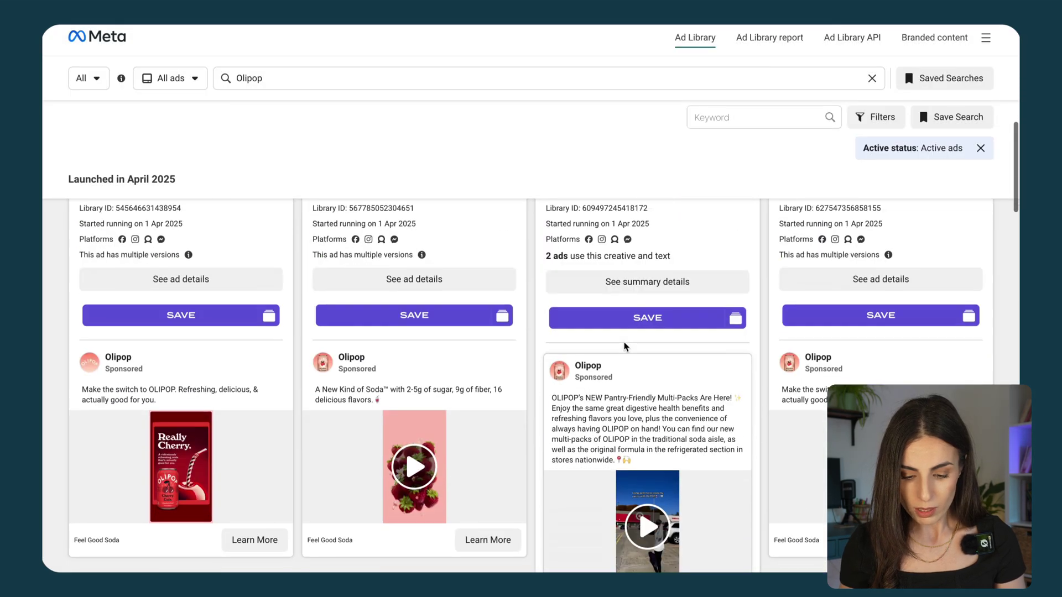
scroll(624, 346, down, 5)
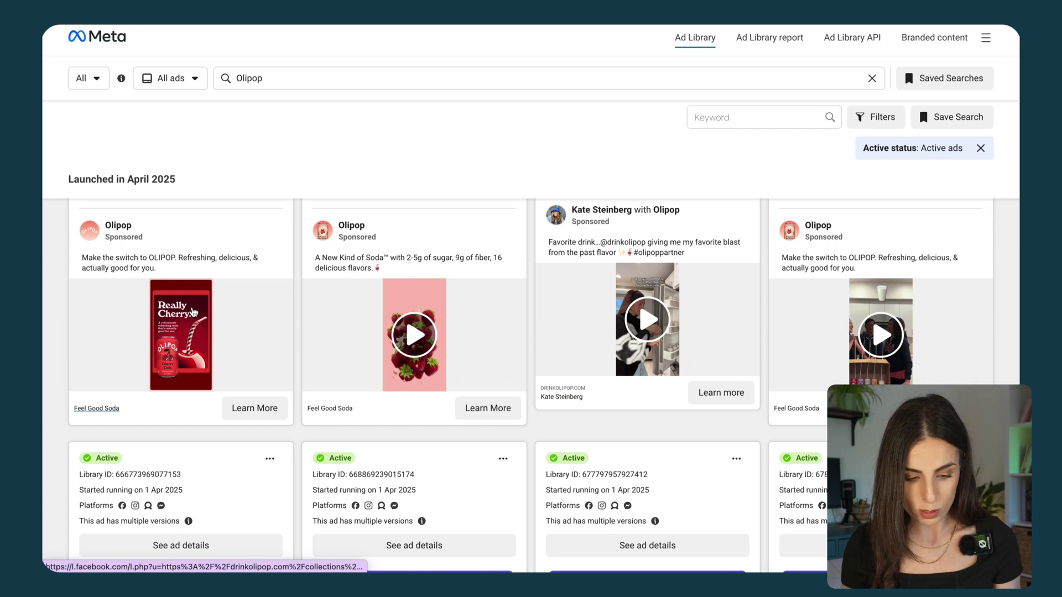
scroll(419, 320, down, 4)
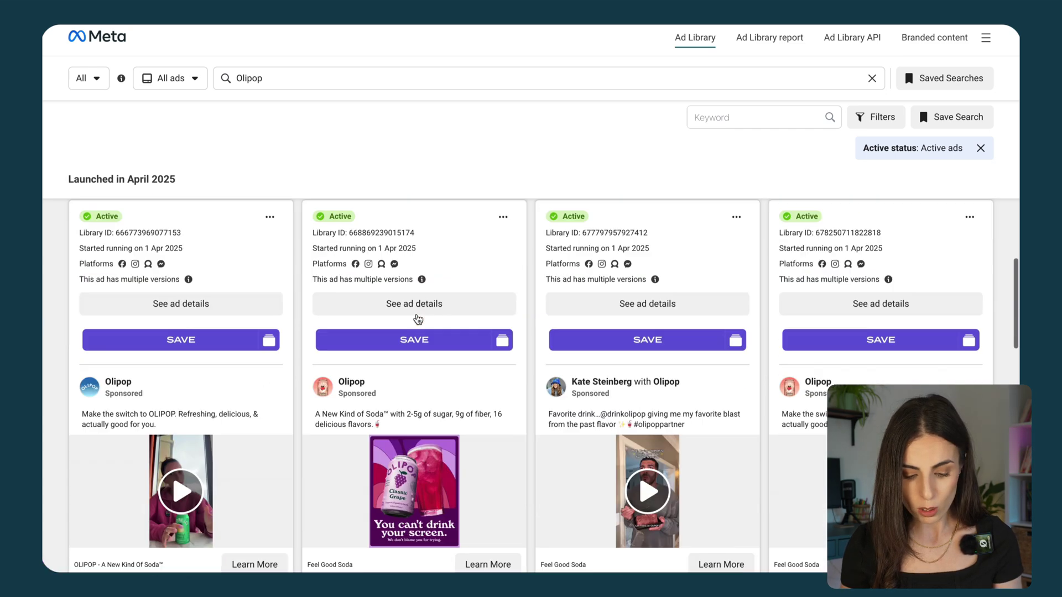
scroll(418, 320, down, 8)
scroll(419, 319, down, 10)
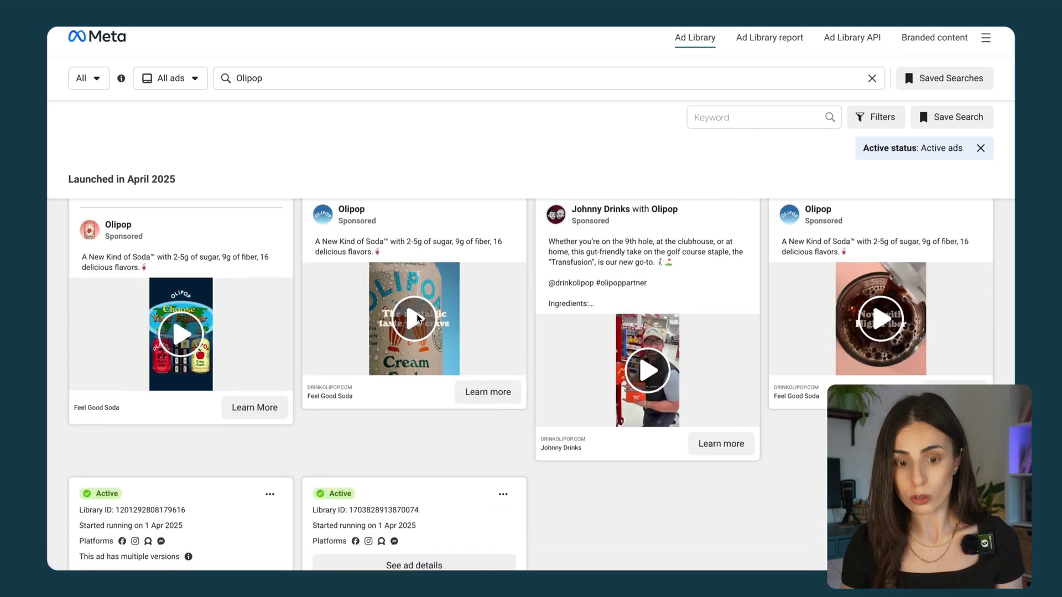
scroll(418, 319, down, 1)
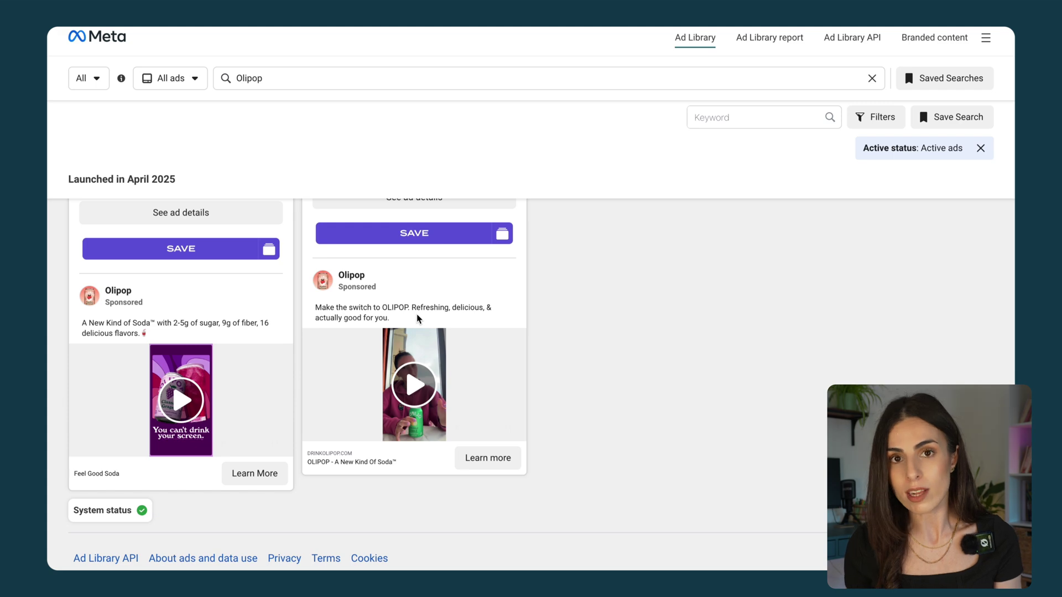
scroll(419, 320, up, 1)
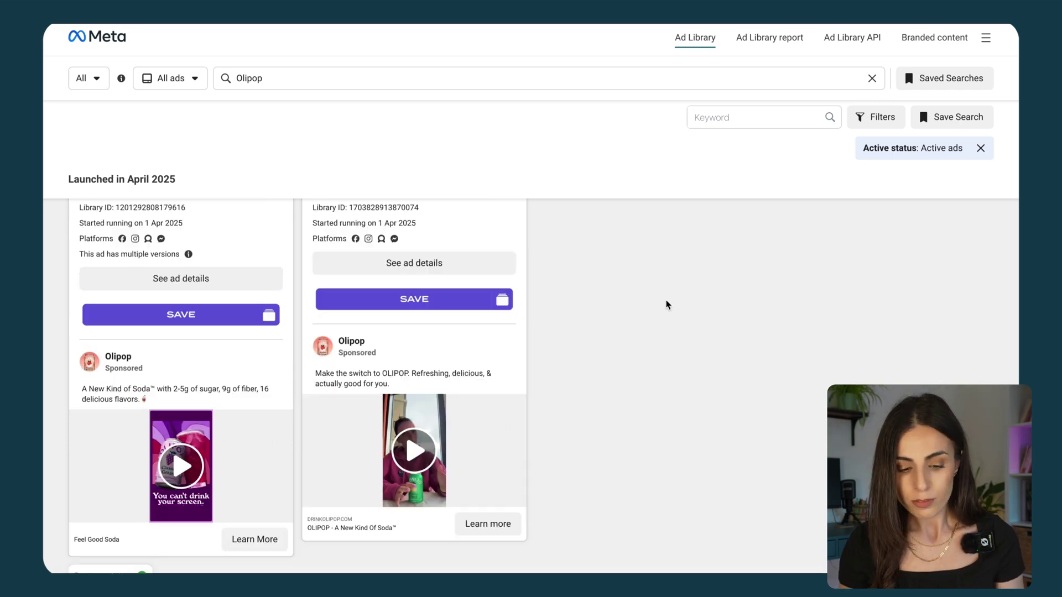
View the details of the last Olipop ad in the list and open its options for copying the ad link.
click(459, 277)
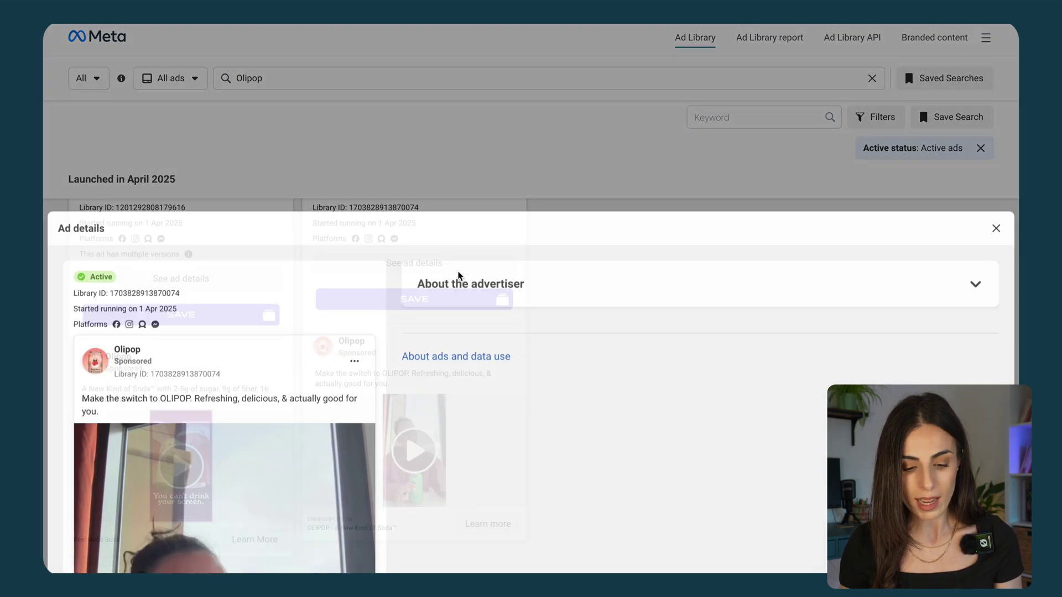
scroll(244, 401, down, 2)
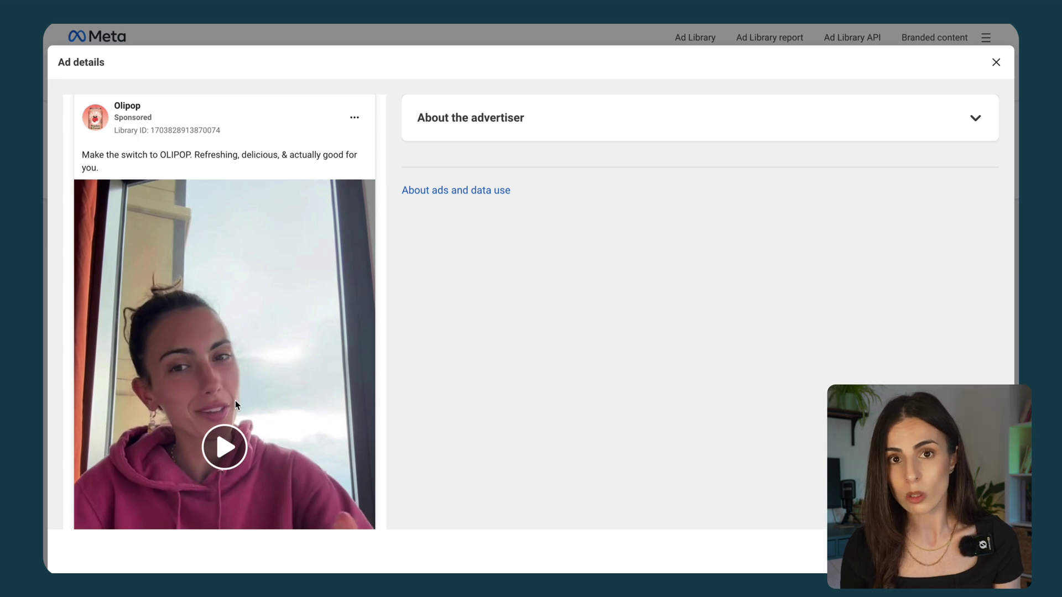
key(Escape)
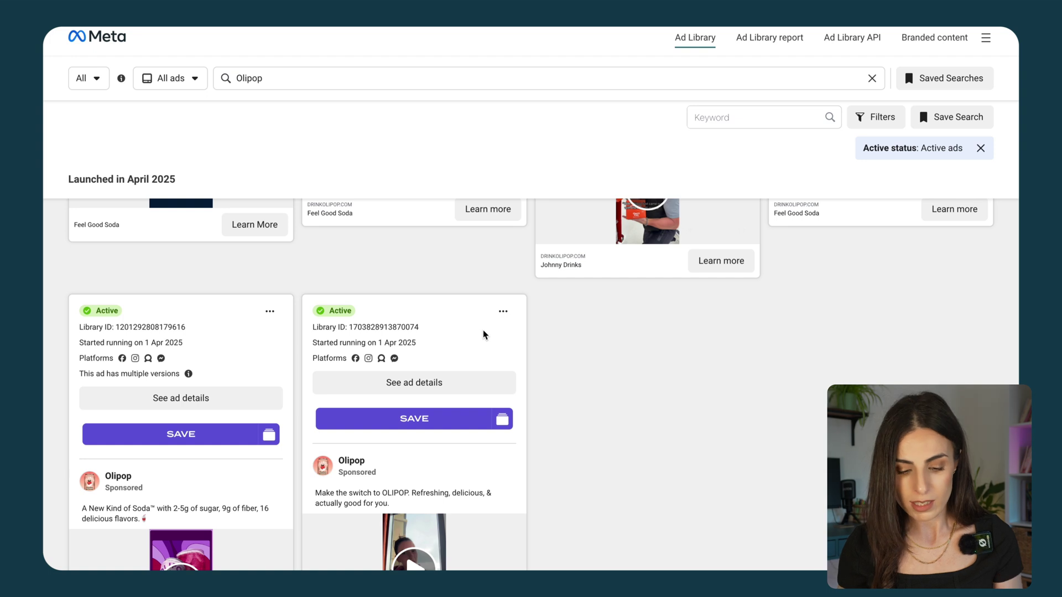
click(503, 312)
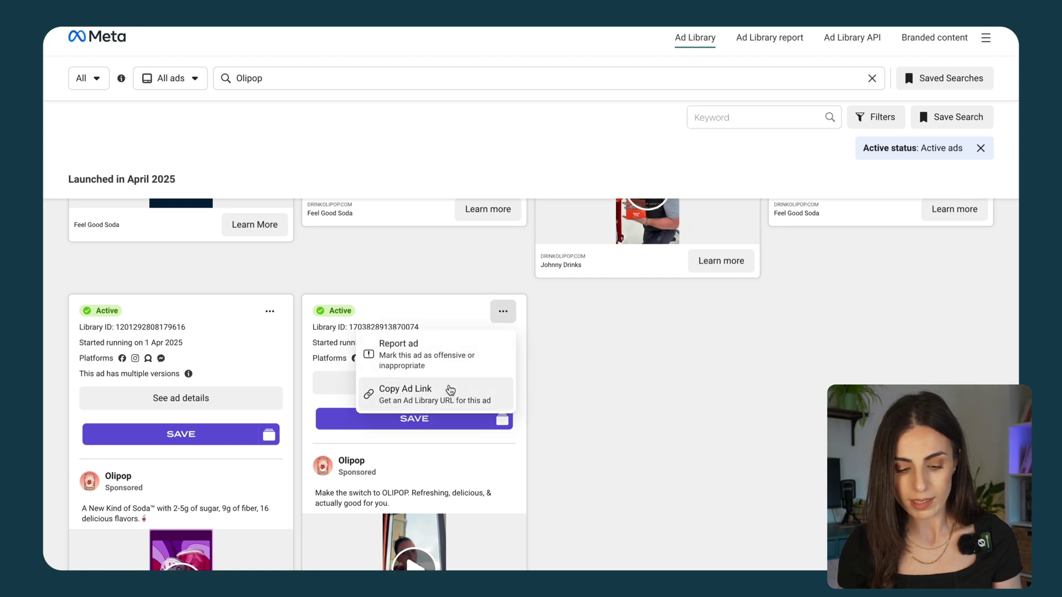
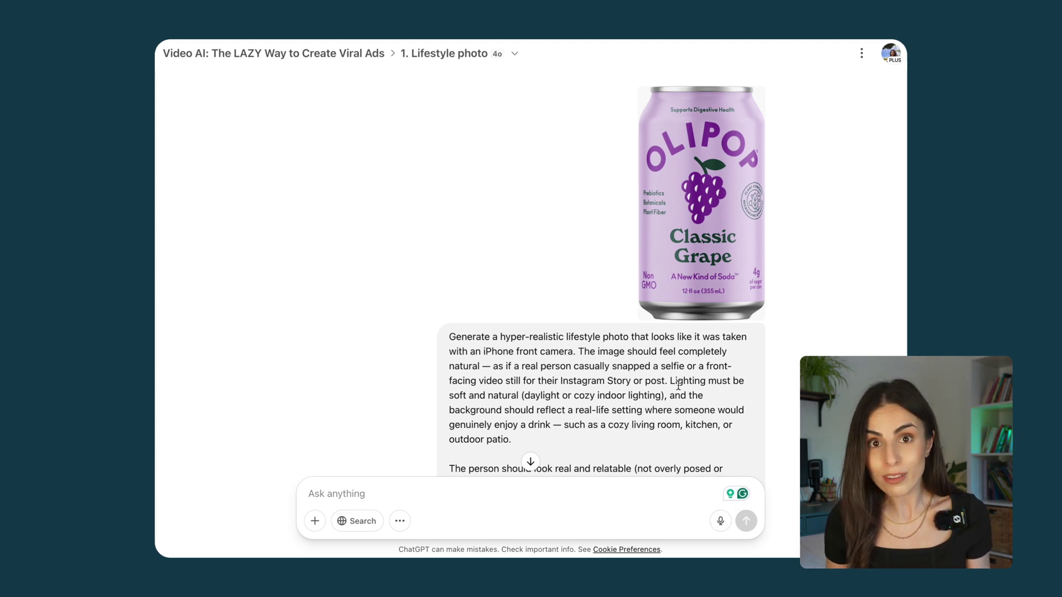
Switch to ChatGPT and read the image prompts in the Lifestyle photo, Lifestyle Photo 2 and Perfect lifestyle chats.
scroll(678, 385, down, 5)
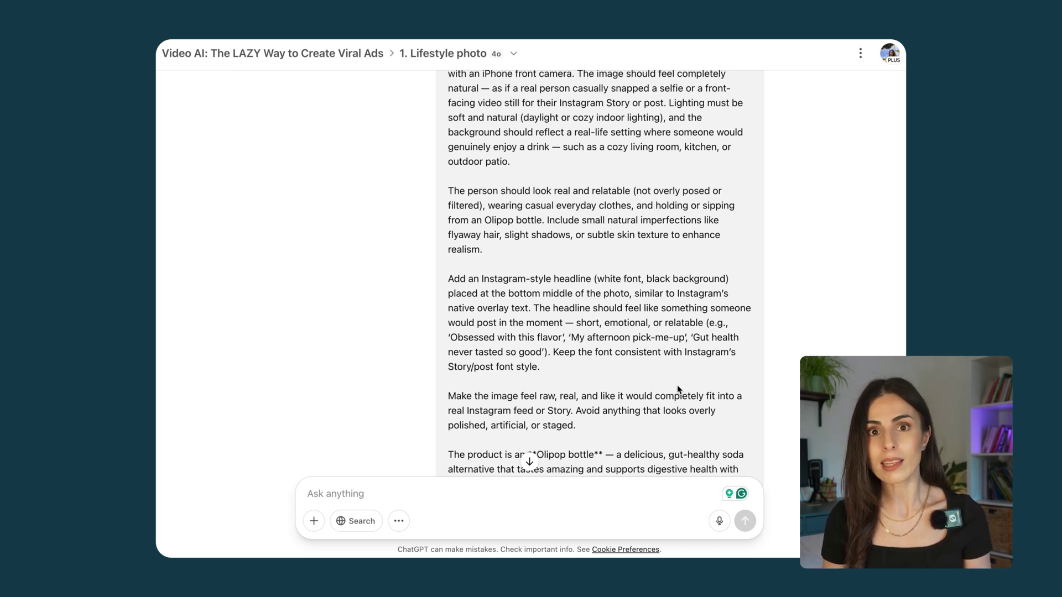
scroll(678, 389, up, 4)
scroll(677, 385, down, 10)
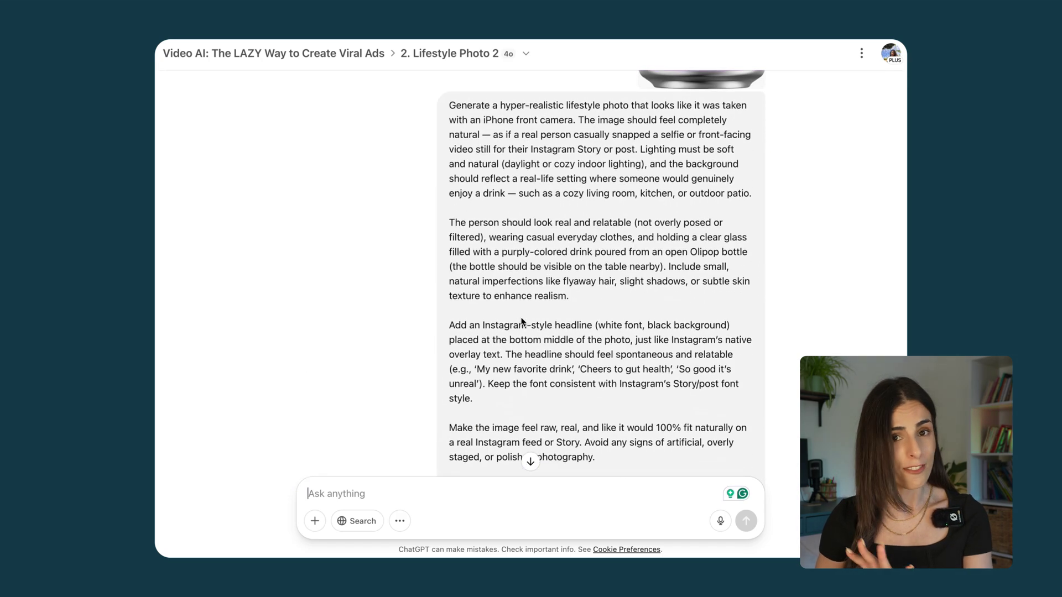
scroll(522, 321, down, 10)
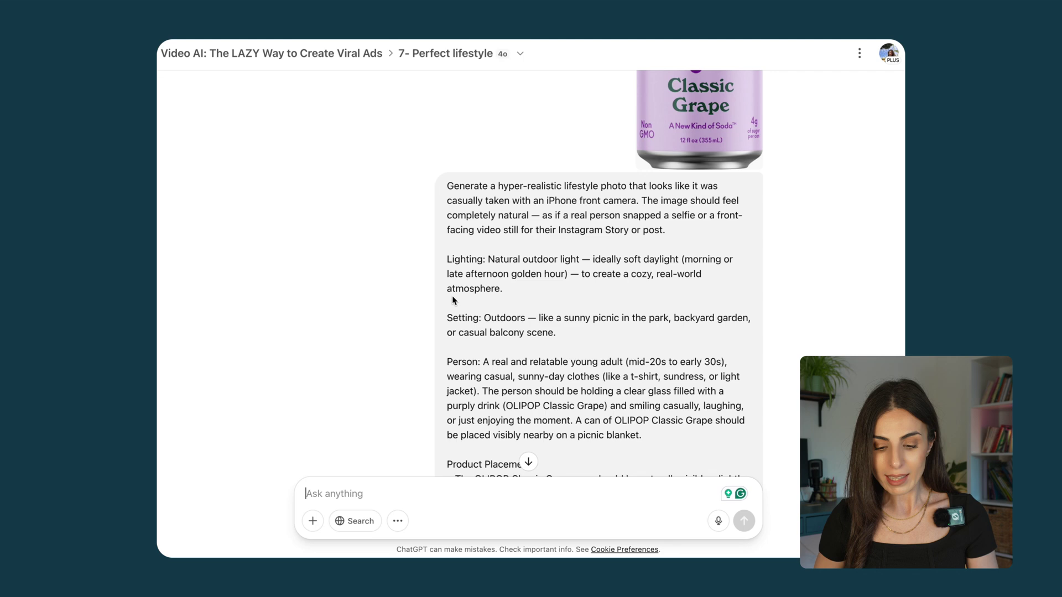
scroll(452, 295, down, 6)
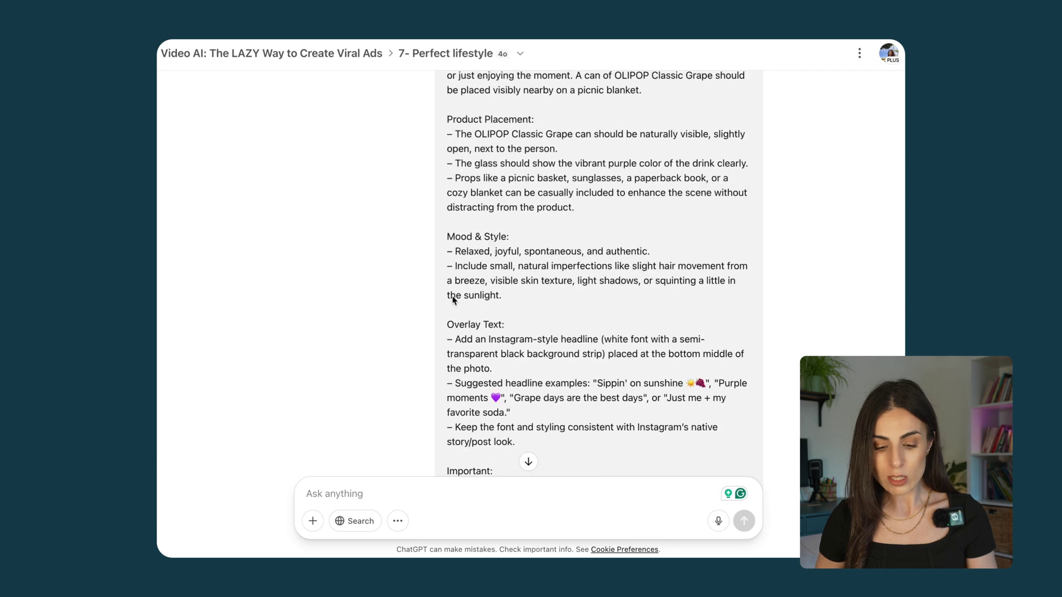
scroll(452, 298, down, 10)
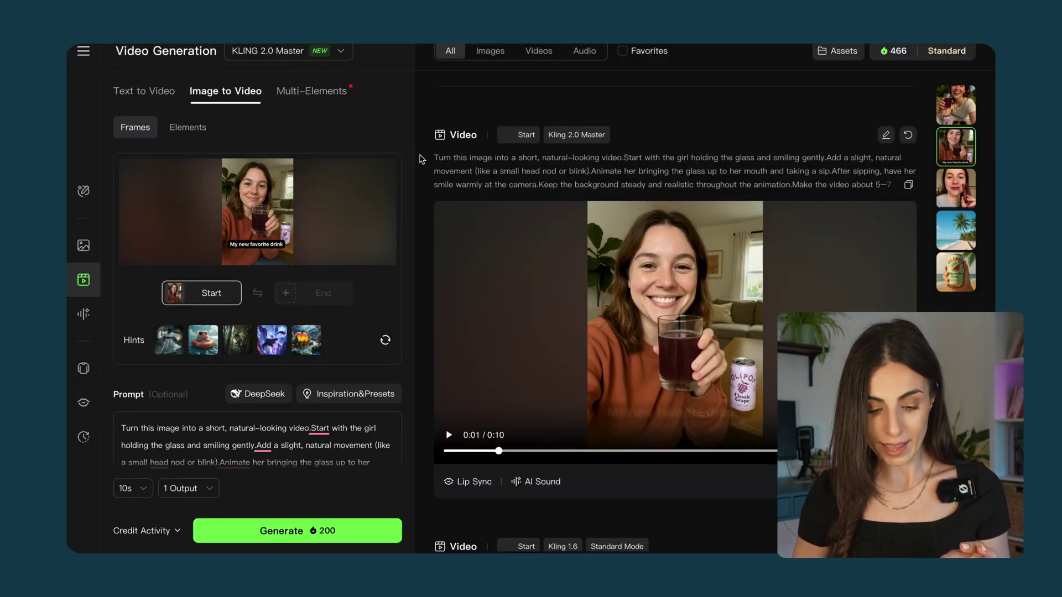
Switch to Kling and review the image-to-video prompt for the girl sipping from the glass.
scroll(204, 450, down, 3)
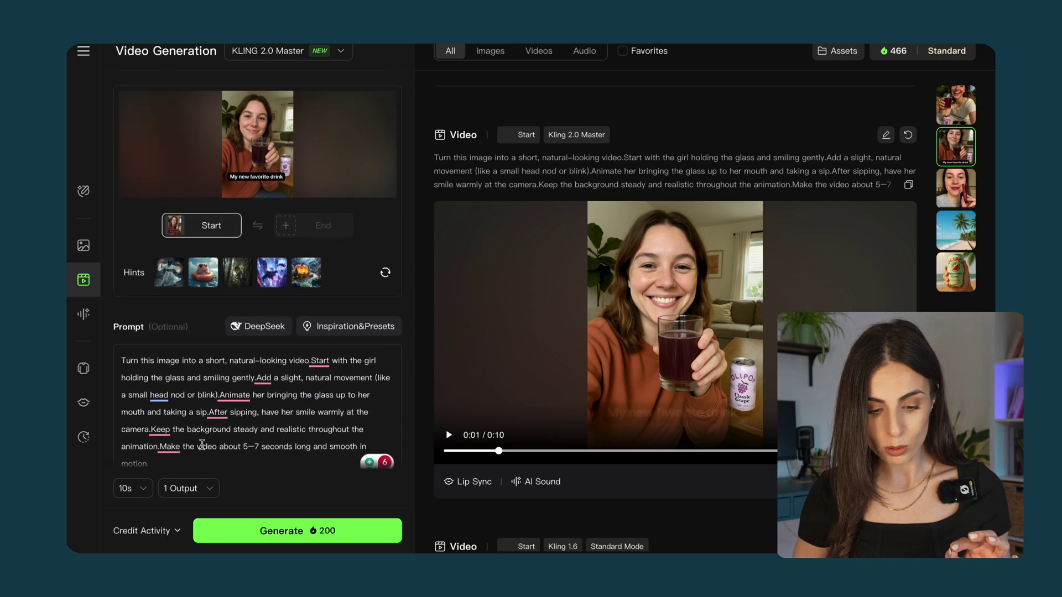
scroll(277, 387, up, 2)
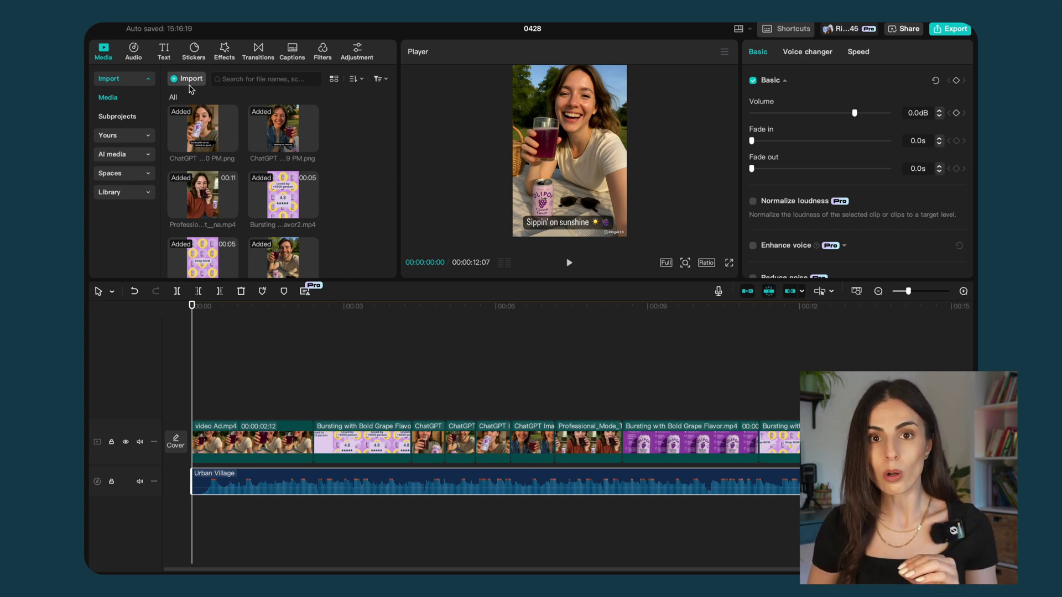
Switch to CapCut, look through the project's media, and check the files available for import in the Downloads folder.
mouse_move(301, 145)
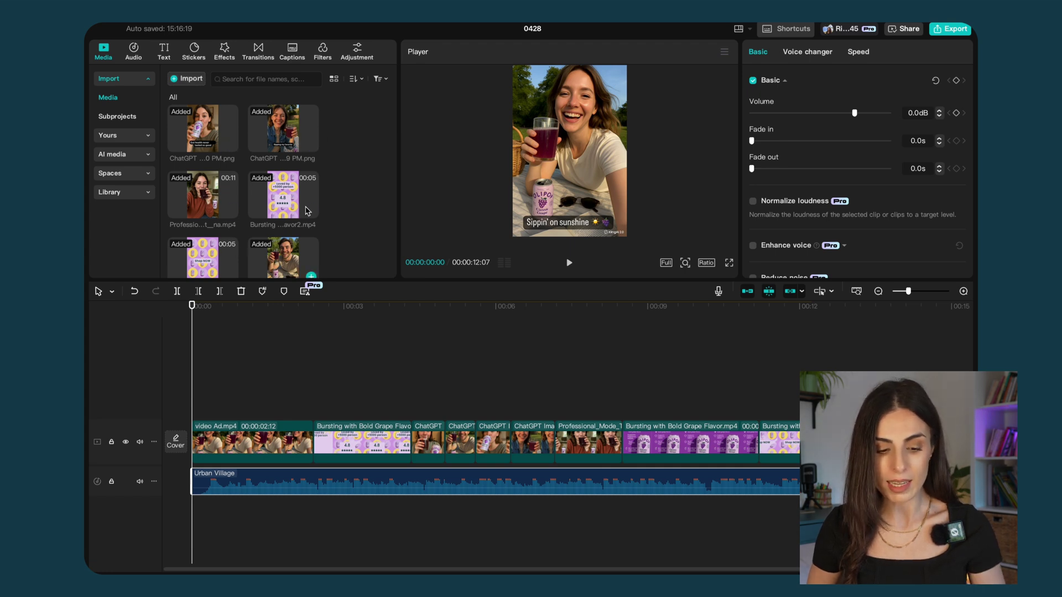
scroll(286, 224, down, 1)
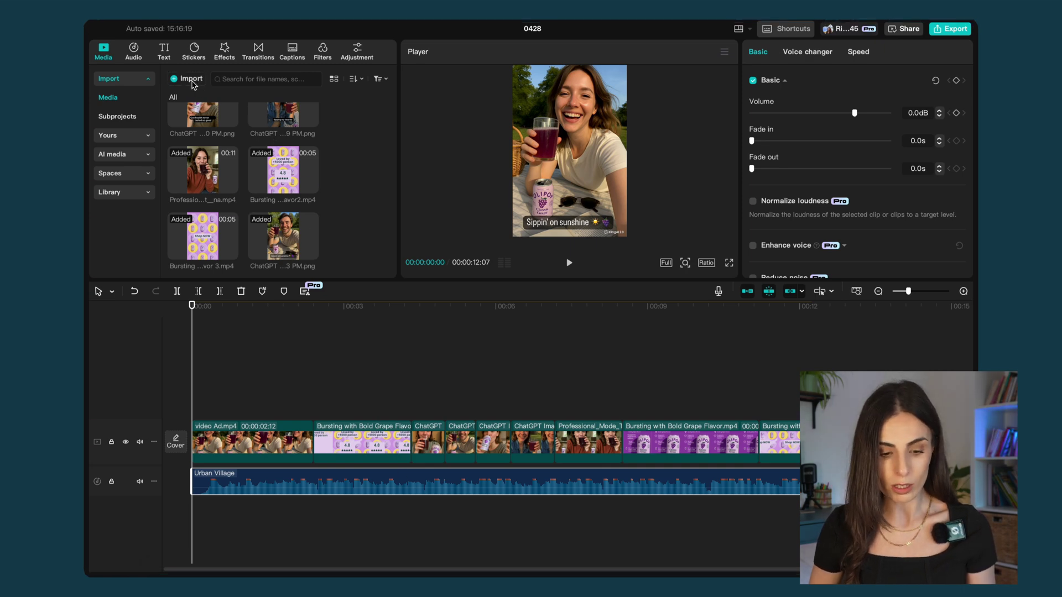
click(191, 79)
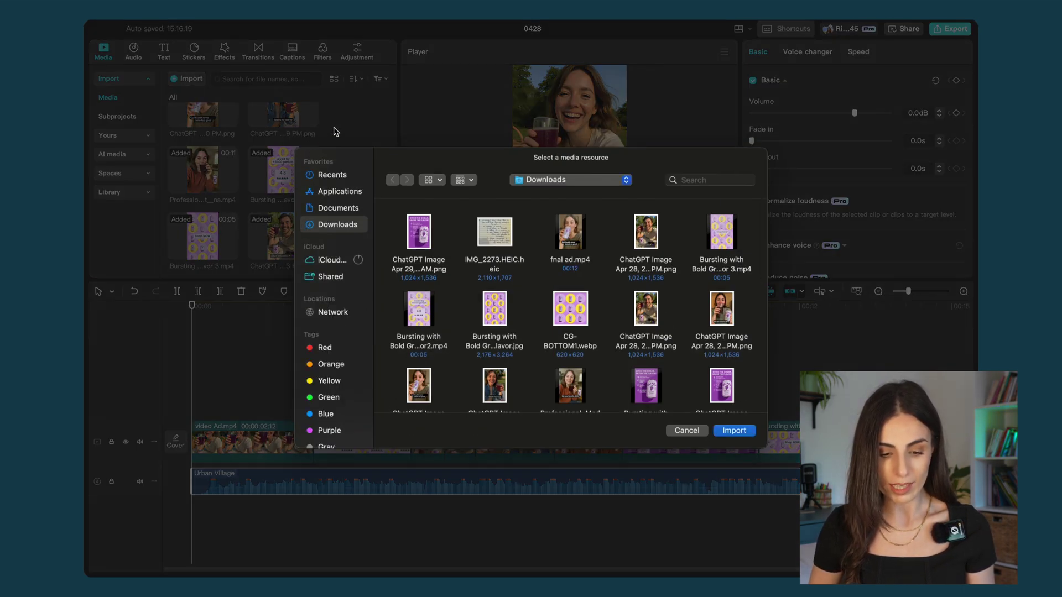
click(700, 433)
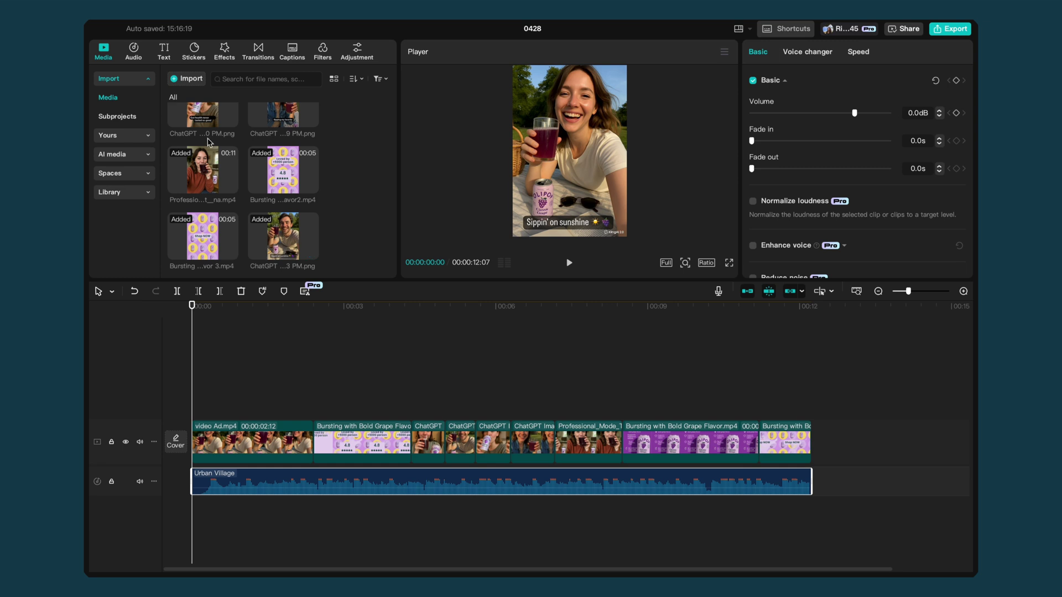
Add the image ChatGPT Image Apr 28, 2025, 03_15_43 PM.png to the end of the video track and shorten it to end at 00:00:12:29.
drag(285, 236, 818, 446)
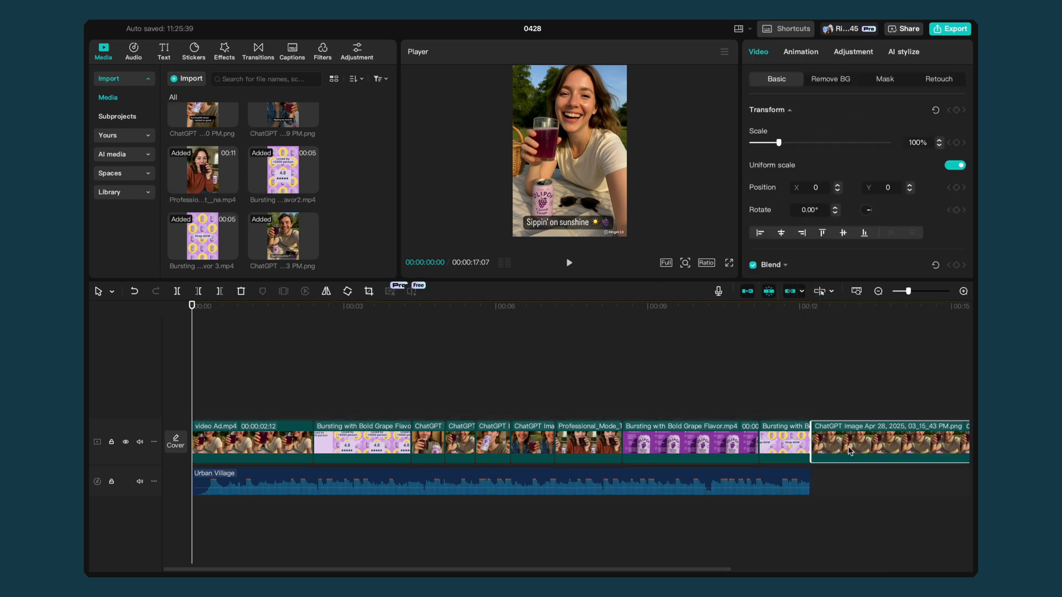
scroll(573, 449, right, 5)
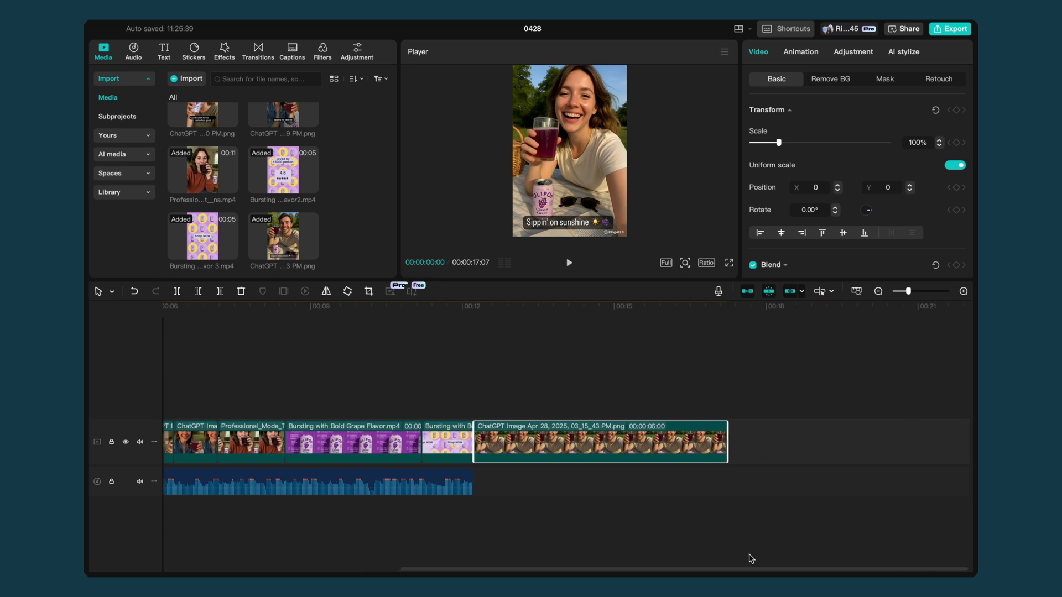
drag(728, 444, 510, 459)
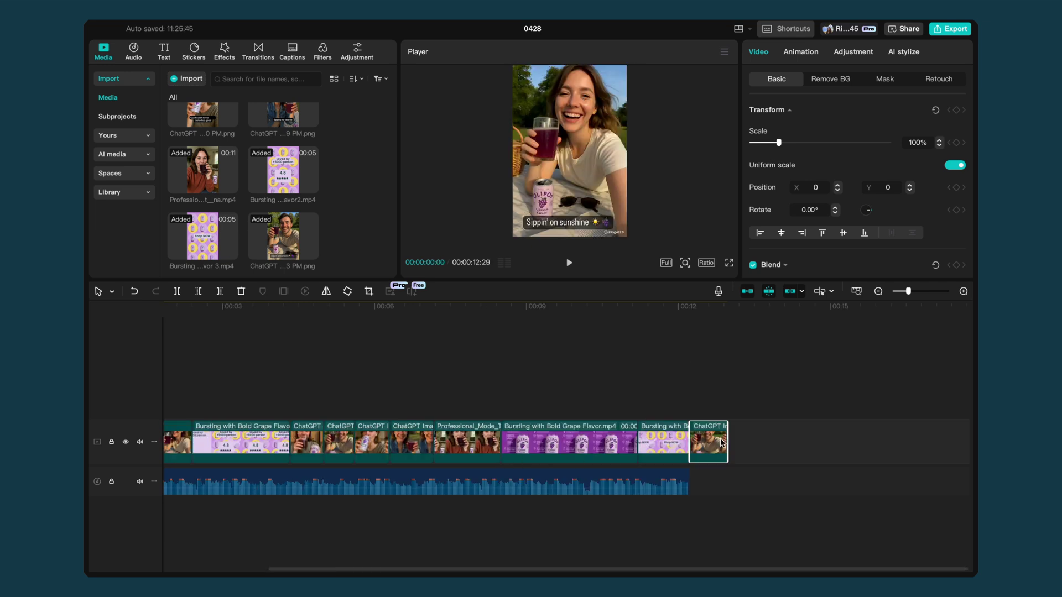
Show the edit options for the image clip at the end of the video track.
right_click(709, 446)
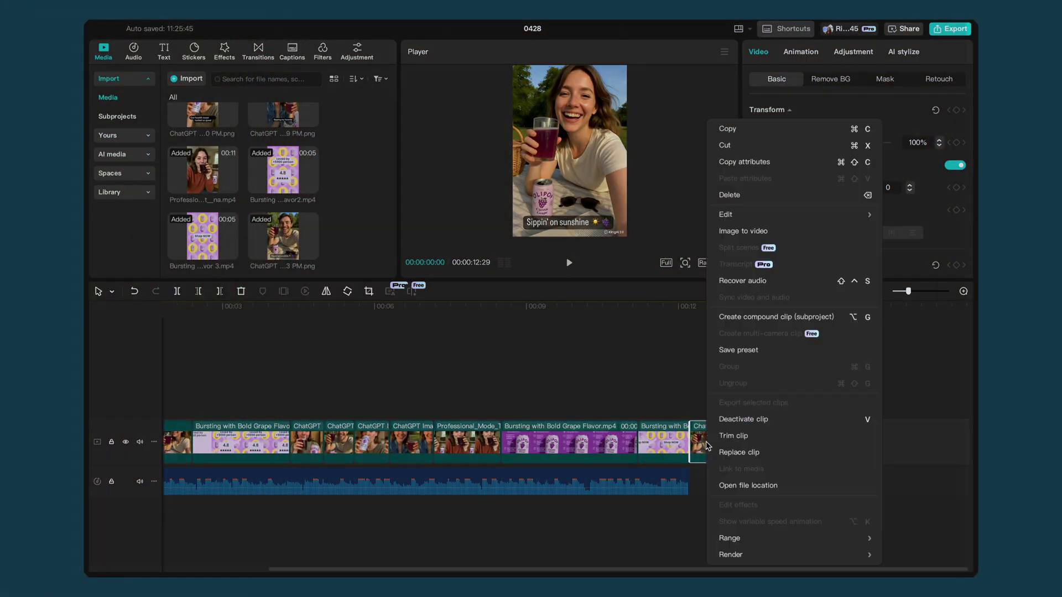
mouse_move(851, 216)
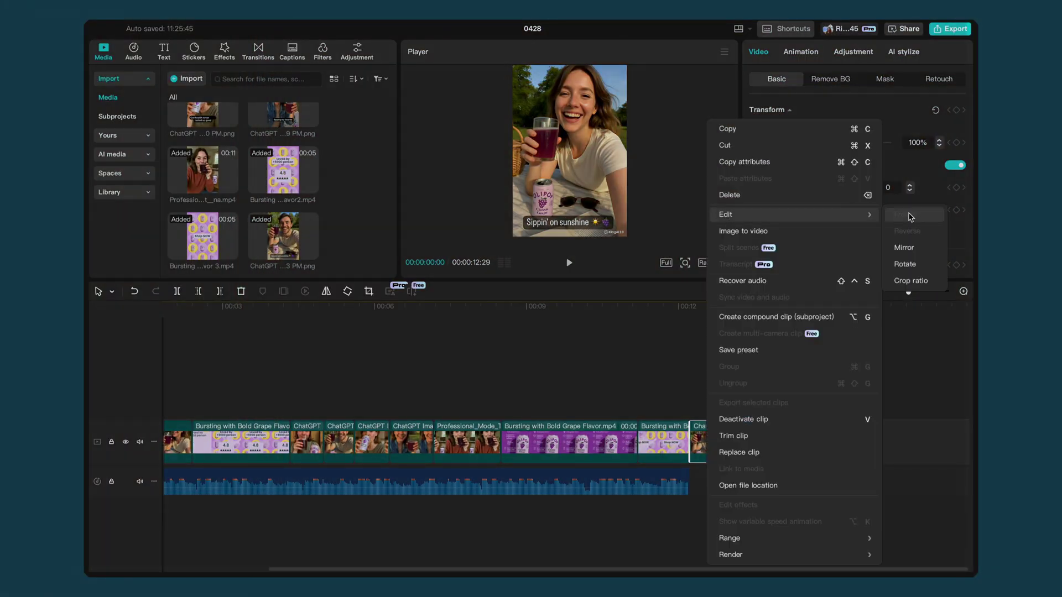